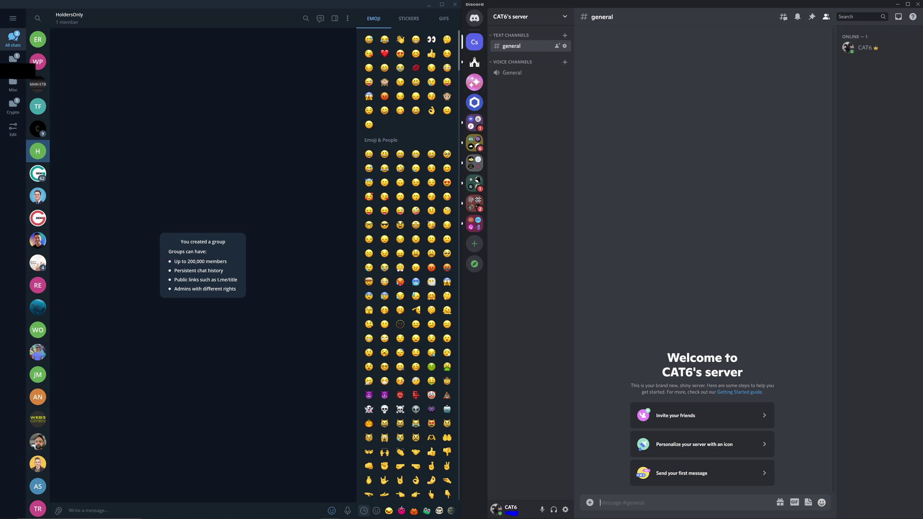
# - Maximize Discord, add a Welcome category, and name a private Members Only category
pyautogui.click(907, 4)
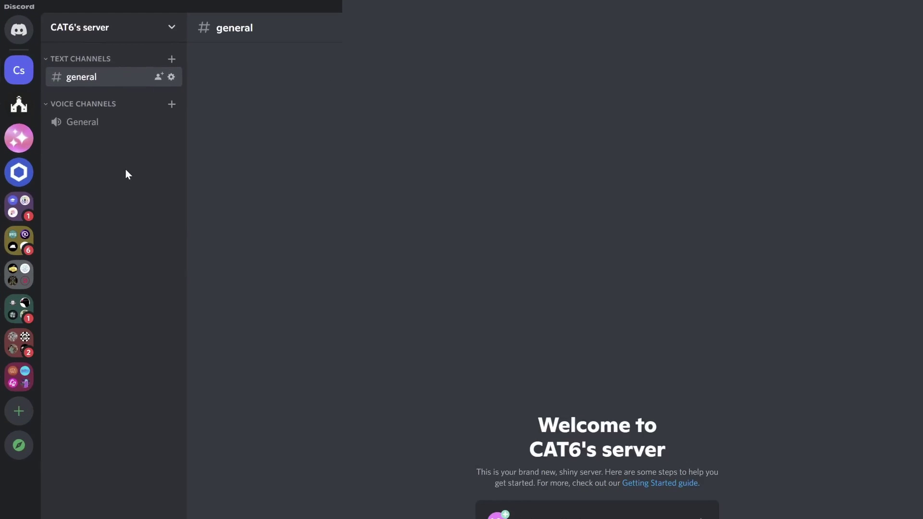
pyautogui.rightClick(125, 173)
pyautogui.click(133, 189)
pyautogui.write('Welcome')
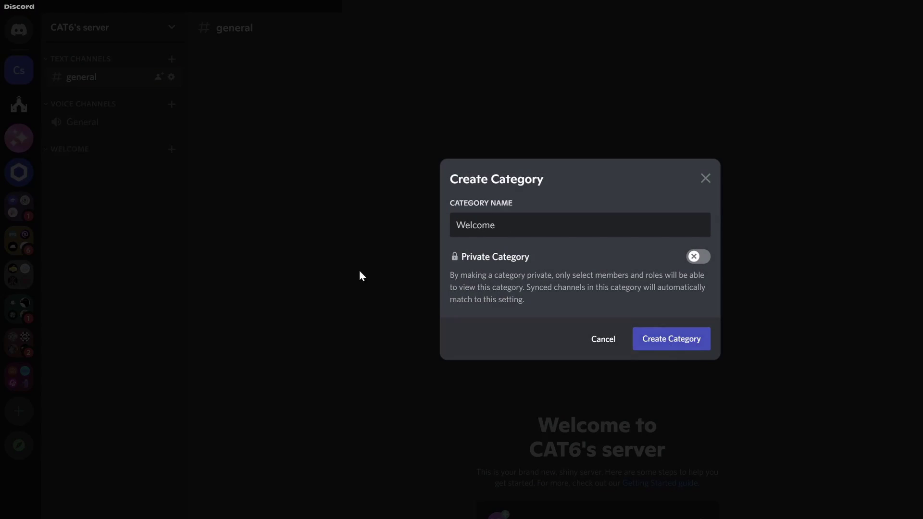
pyautogui.press('Return')
pyautogui.write('Members Only')
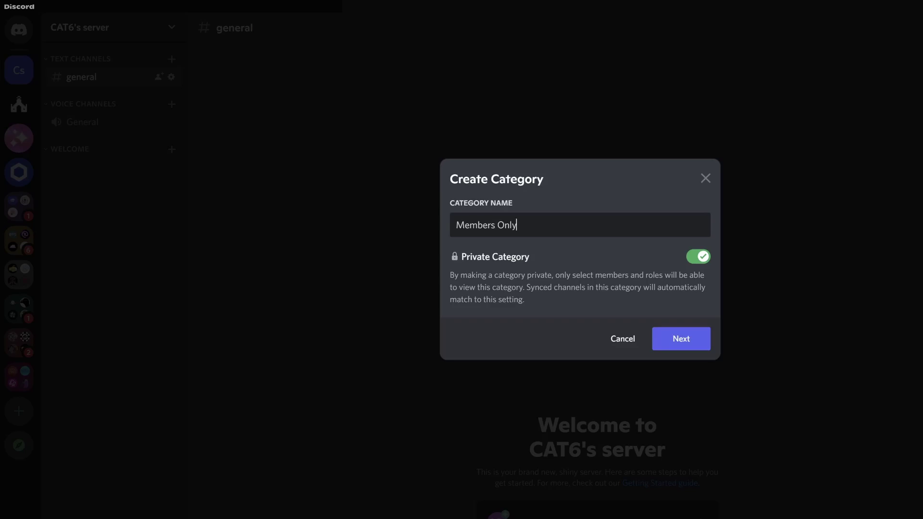
pyautogui.press('Return')
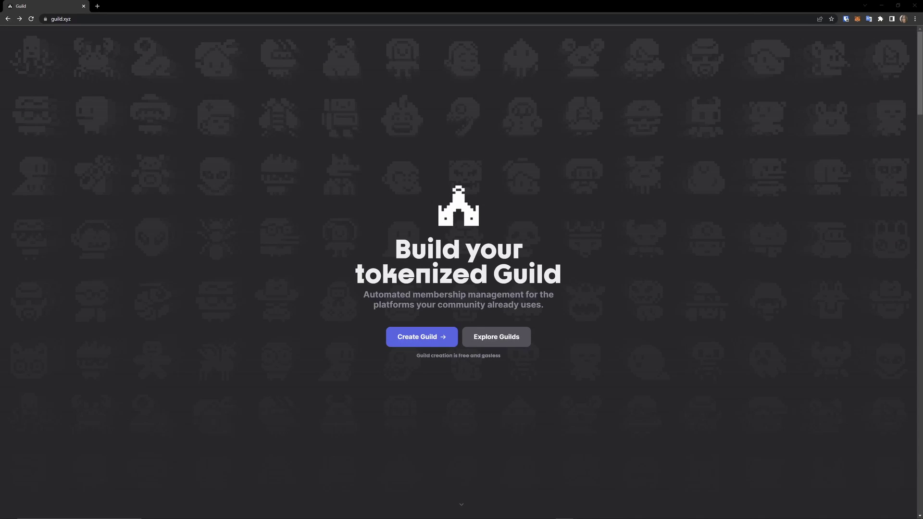
# - Start a Discord-based guild and authorize the Guild bot on CAT6's server
pyautogui.click(442, 336)
pyautogui.click(424, 223)
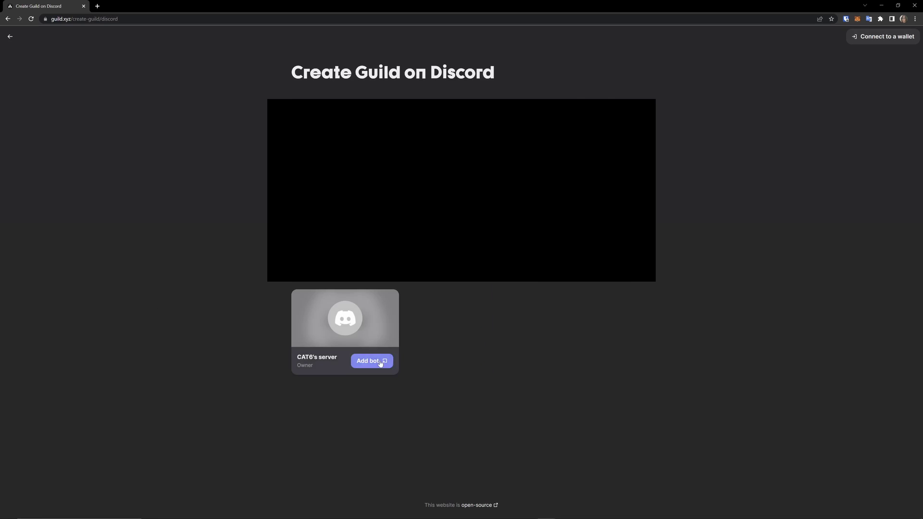
pyautogui.click(380, 363)
pyautogui.click(509, 355)
pyautogui.click(420, 309)
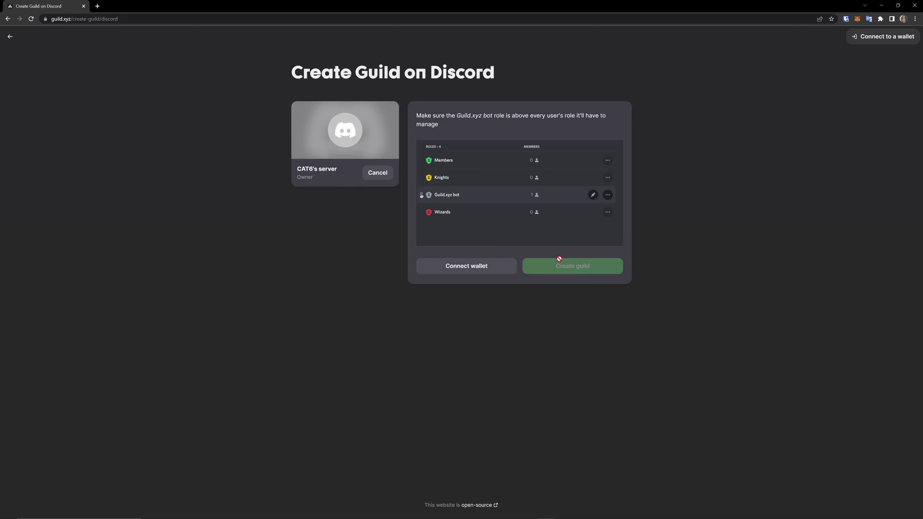
# - Connect the MetaMask wallet and create the guild for CAT6's server
pyautogui.click(467, 265)
pyautogui.click(462, 246)
pyautogui.click(567, 266)
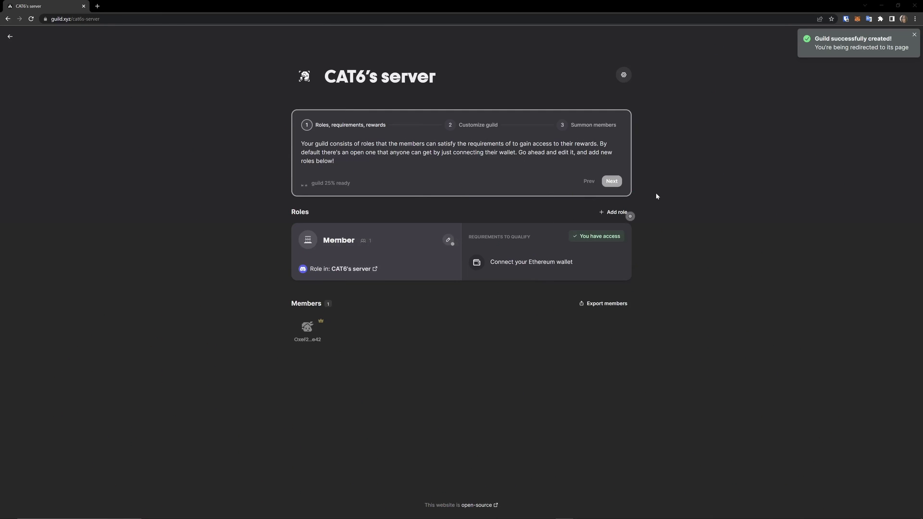
# - Gate the member-chat channel with the Member role and save it
pyautogui.click(449, 240)
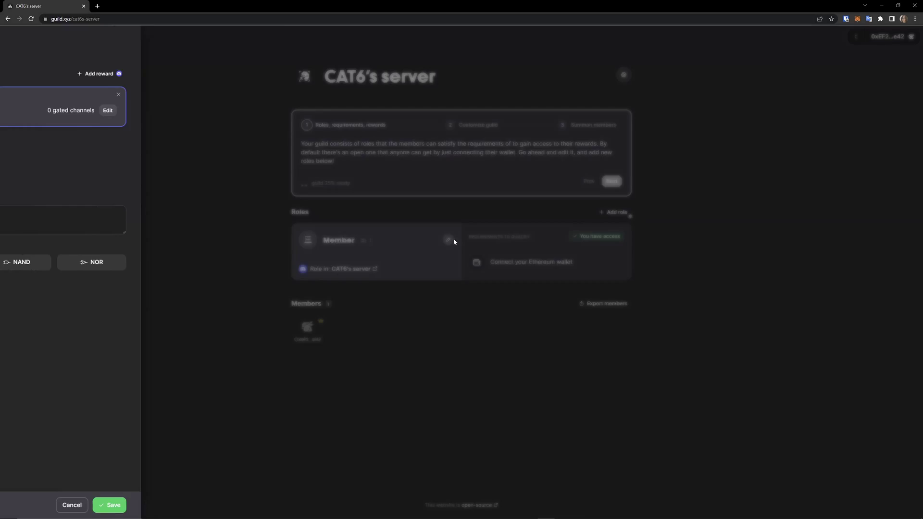
pyautogui.click(289, 110)
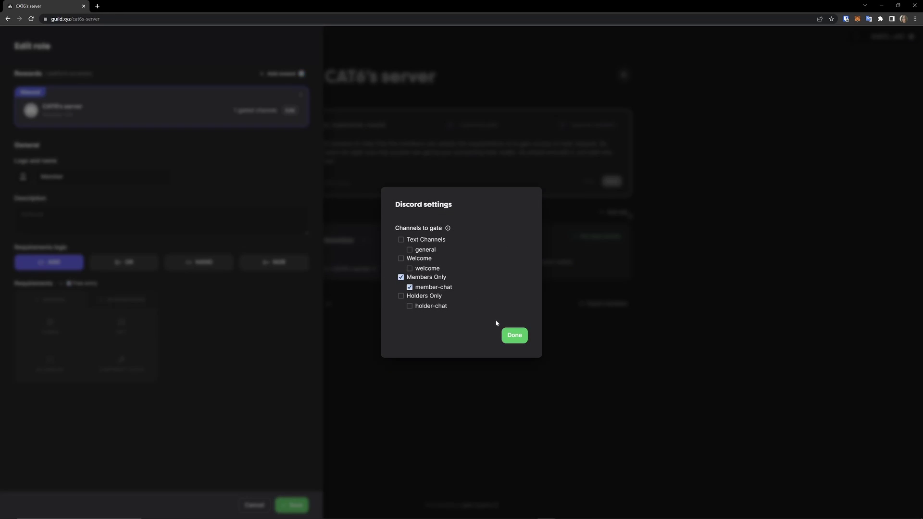
pyautogui.click(513, 336)
pyautogui.click(298, 504)
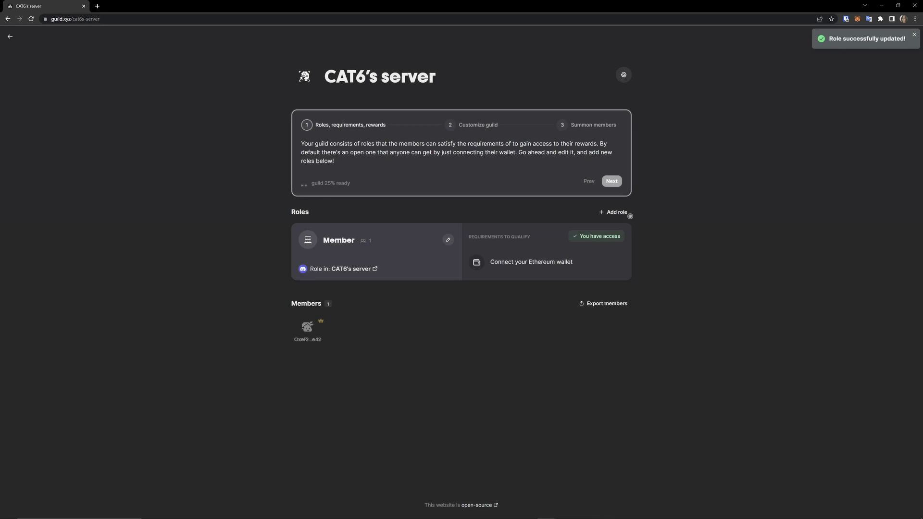
# - Create a Holder role with a CAT6 Discord reward gating holder-chat
pyautogui.click(616, 212)
pyautogui.write('Holder')
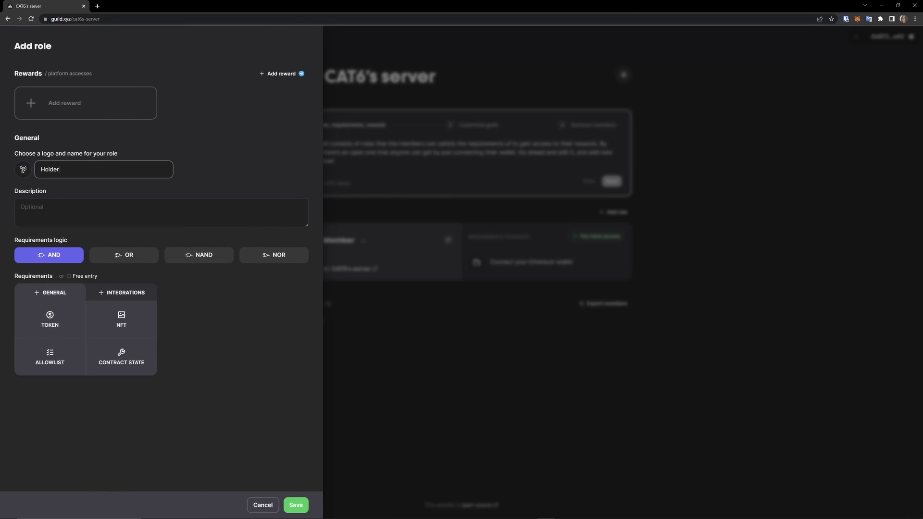
pyautogui.click(71, 113)
pyautogui.click(373, 158)
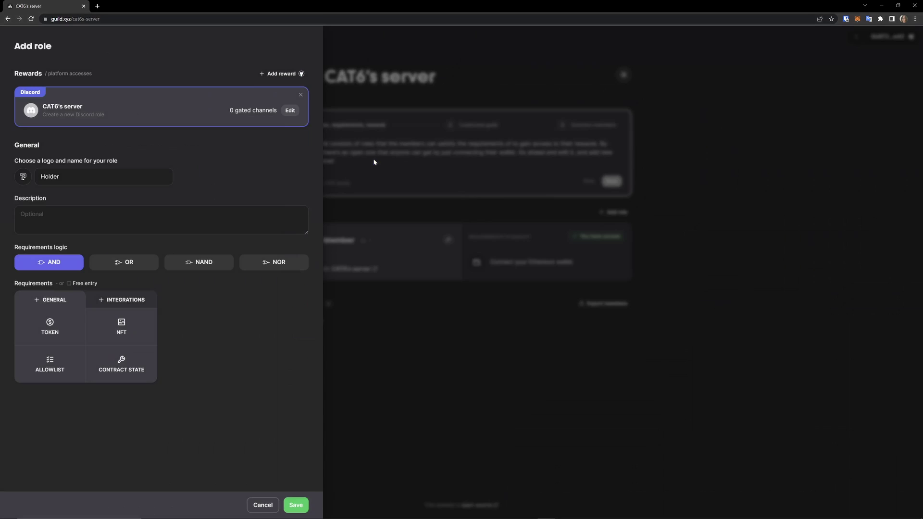
pyautogui.click(289, 112)
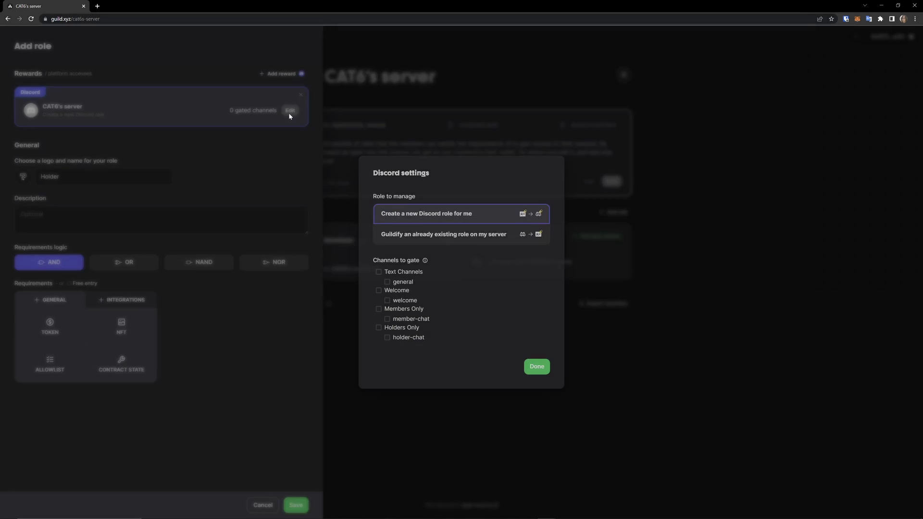
pyautogui.click(538, 369)
# - Add a Telegram reward to the Holder role via the Guild bot
pyautogui.click(268, 75)
pyautogui.click(608, 257)
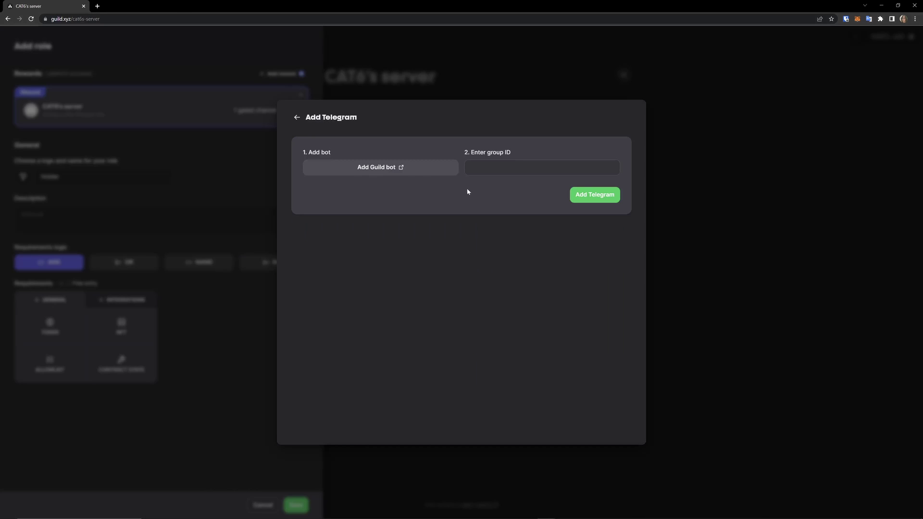
pyautogui.click(390, 166)
# - Add Guild bot to the HoldersOnly Telegram group and maximize Telegram
pyautogui.click(478, 80)
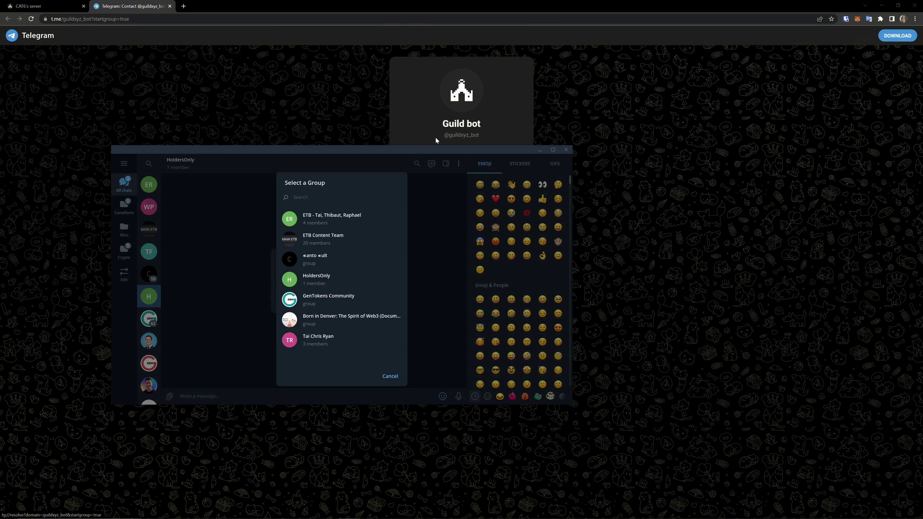
pyautogui.click(343, 278)
pyautogui.click(386, 292)
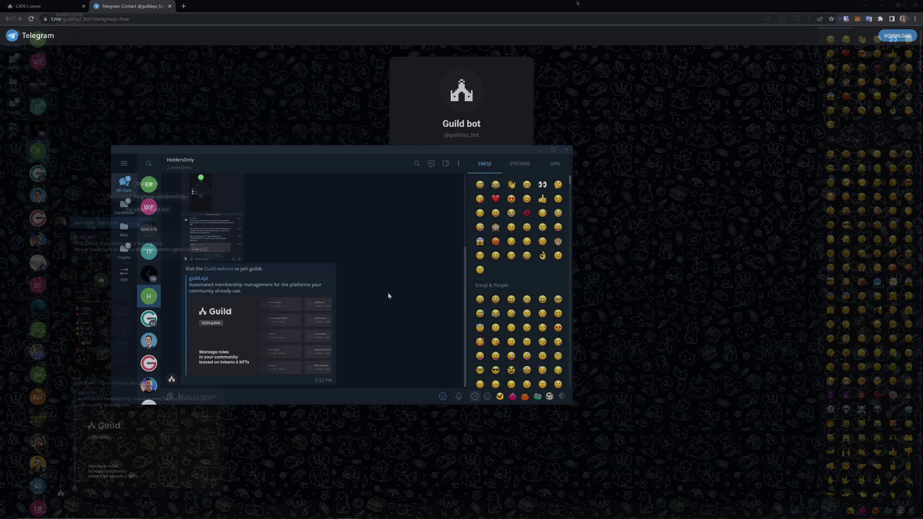
pyautogui.moveTo(433, 149); pyautogui.dragTo(581, 3)
# - Promote Guild bot to HoldersOnly administrator with permission to add new admins
pyautogui.click(74, 24)
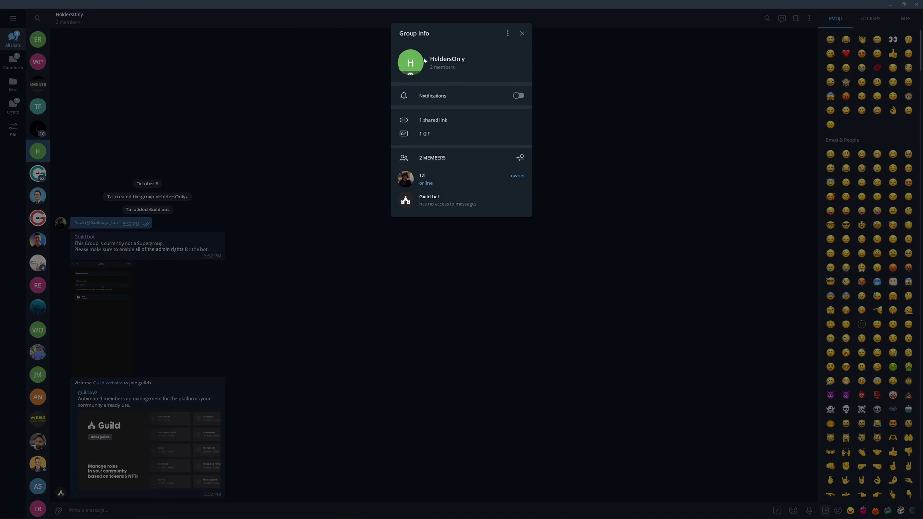
pyautogui.rightClick(441, 202)
pyautogui.click(474, 221)
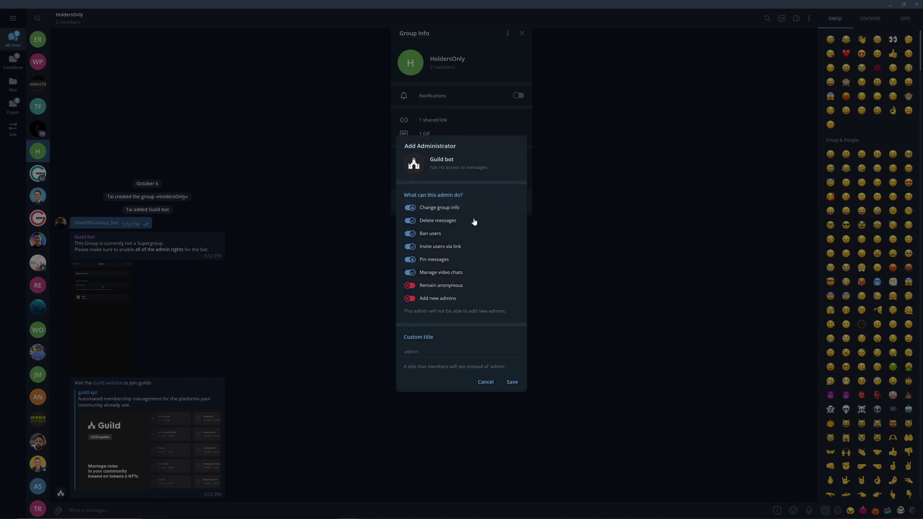
pyautogui.click(411, 300)
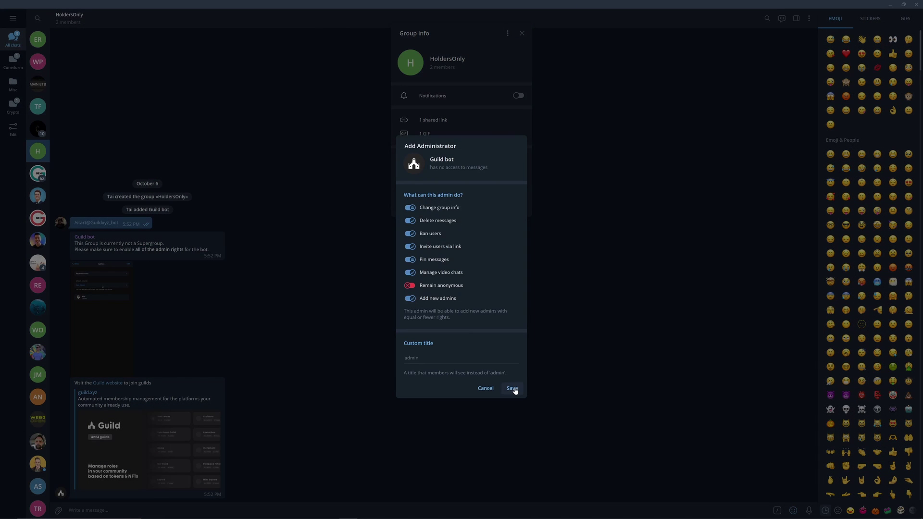
pyautogui.press('Return')
# - Copy the HoldersOnly group ID and return to the guild page
pyautogui.click(591, 369)
pyautogui.click(229, 326)
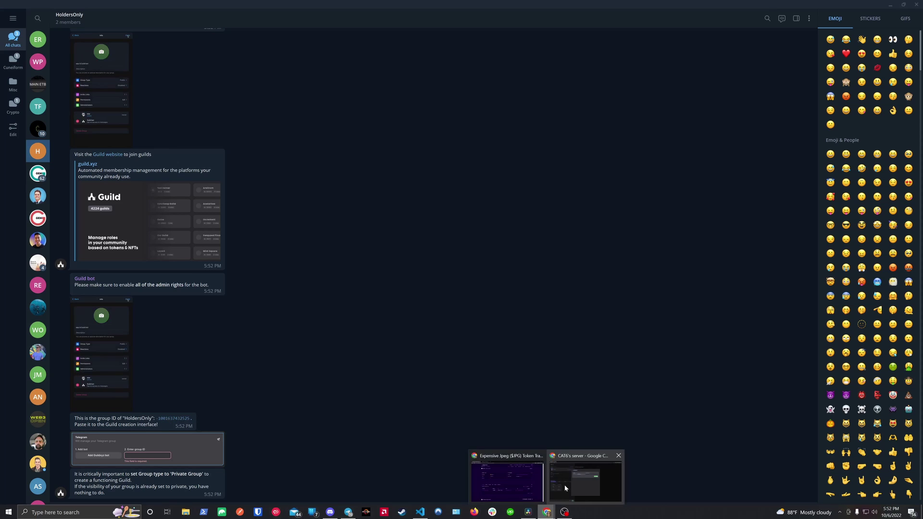
pyautogui.click(572, 481)
# - Add the HoldersOnly Telegram group by its ID and set OR requirement logic
pyautogui.hotkey('ctrl', 'v')
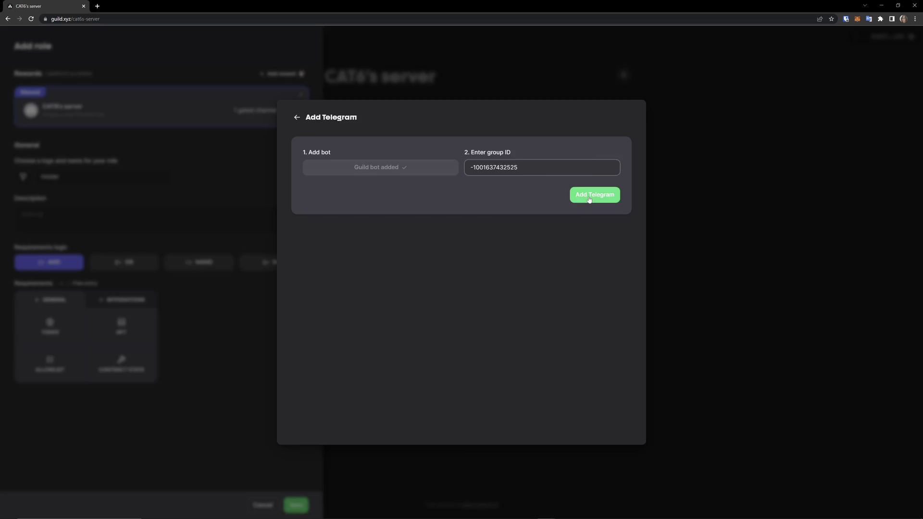
pyautogui.click(588, 195)
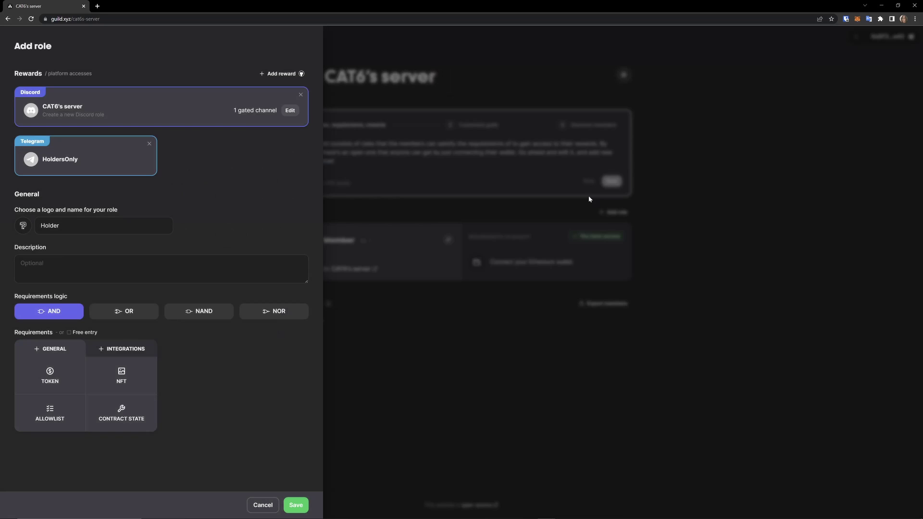
pyautogui.click(133, 316)
# - Require owning at least one Expensive Jpeg NFT on Polygon
pyautogui.click(121, 375)
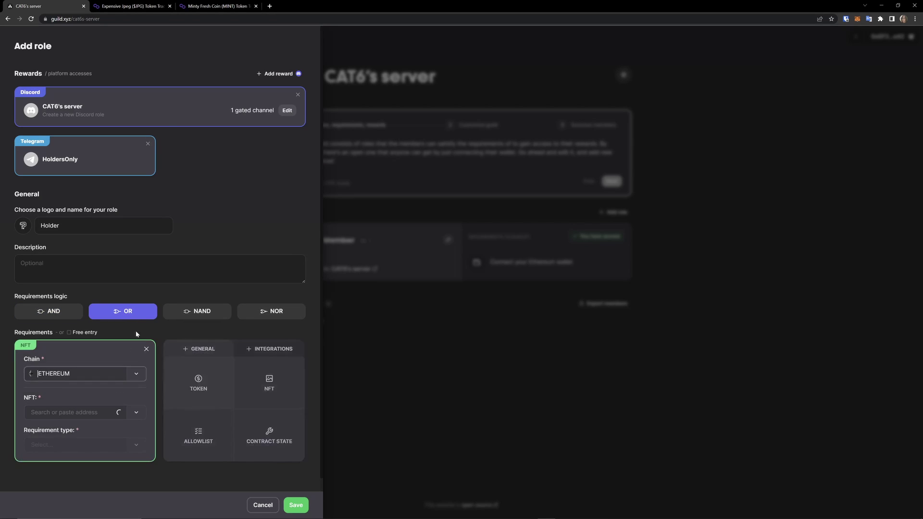
pyautogui.click(132, 6)
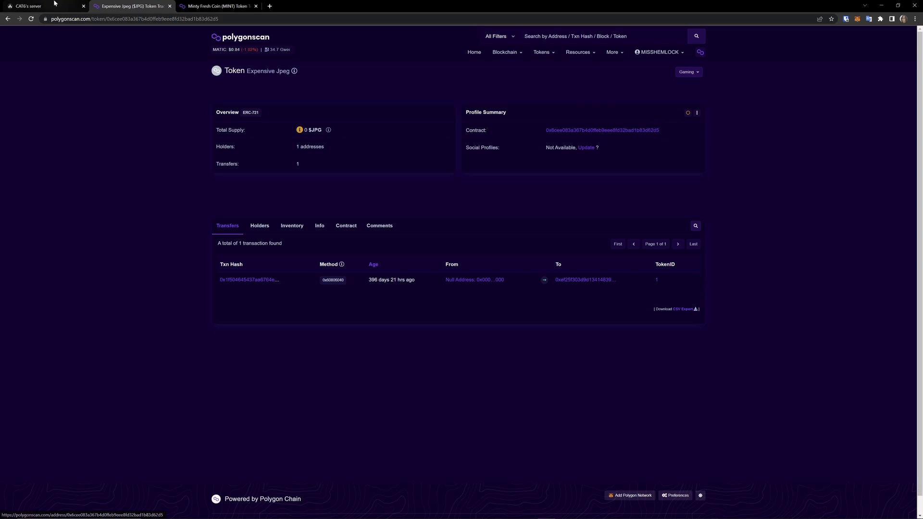
pyautogui.click(43, 6)
pyautogui.click(142, 376)
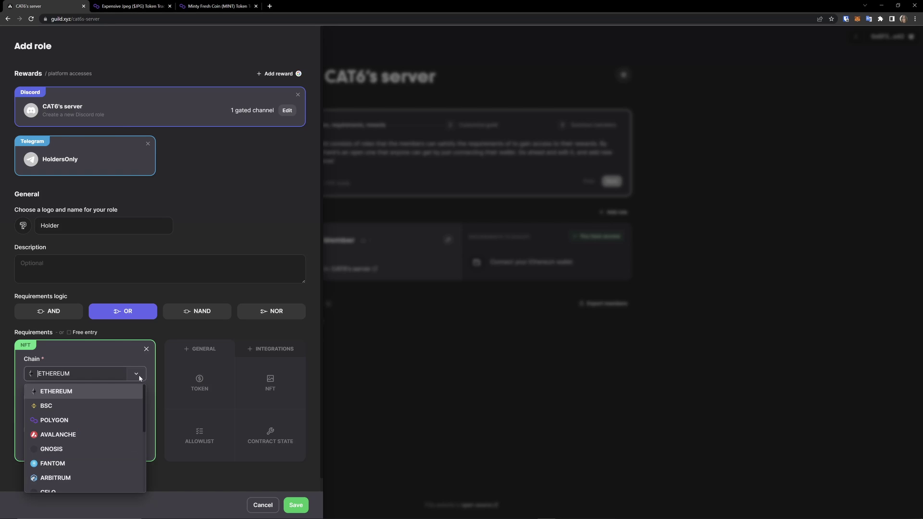
pyautogui.click(118, 421)
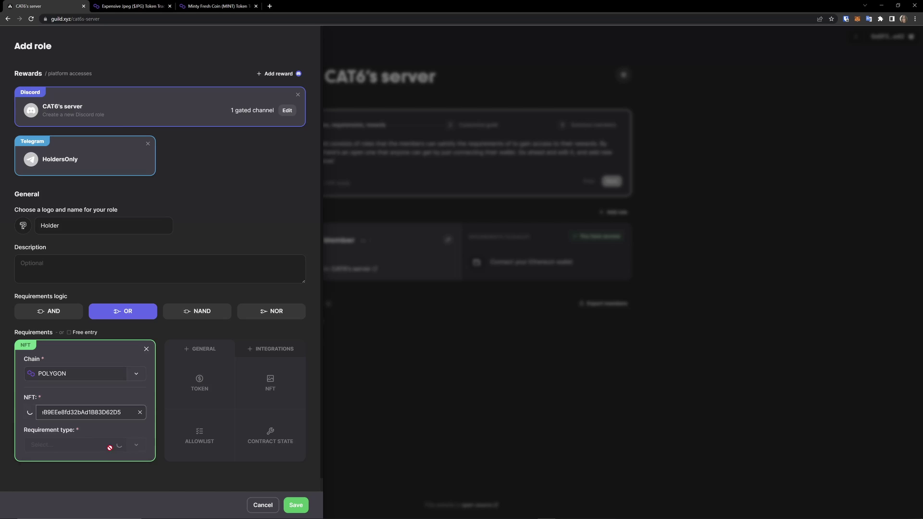
pyautogui.click(133, 448)
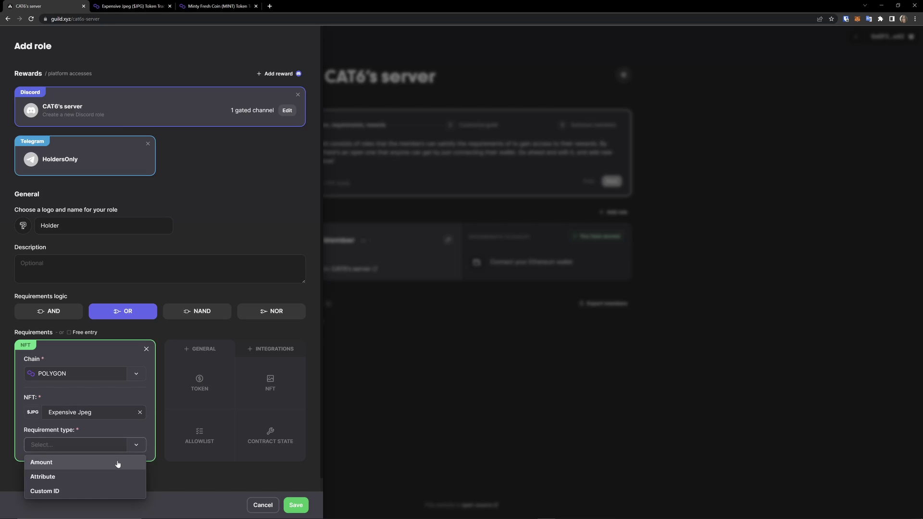
pyautogui.click(117, 464)
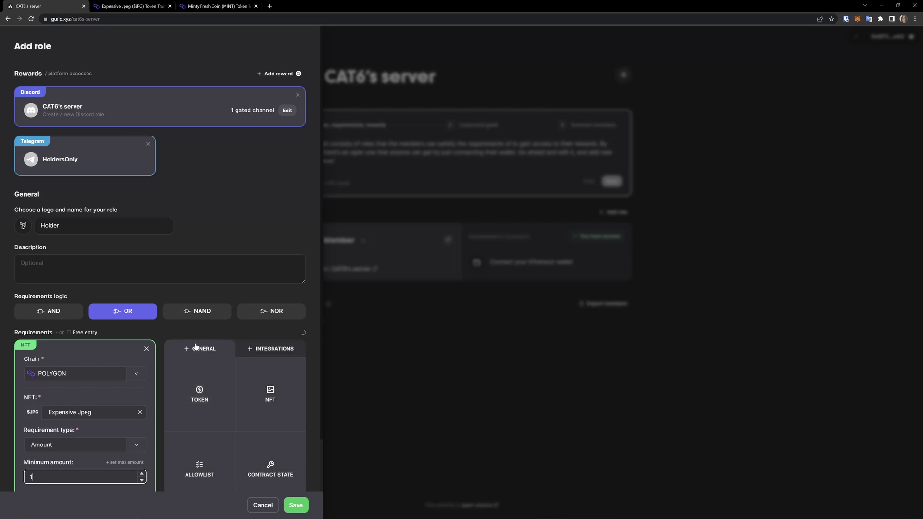
# - Add a Polygon MINT token requirement of 69 using the Minty Fresh Coin address
pyautogui.click(200, 389)
pyautogui.hotkey('ctrl', '3')
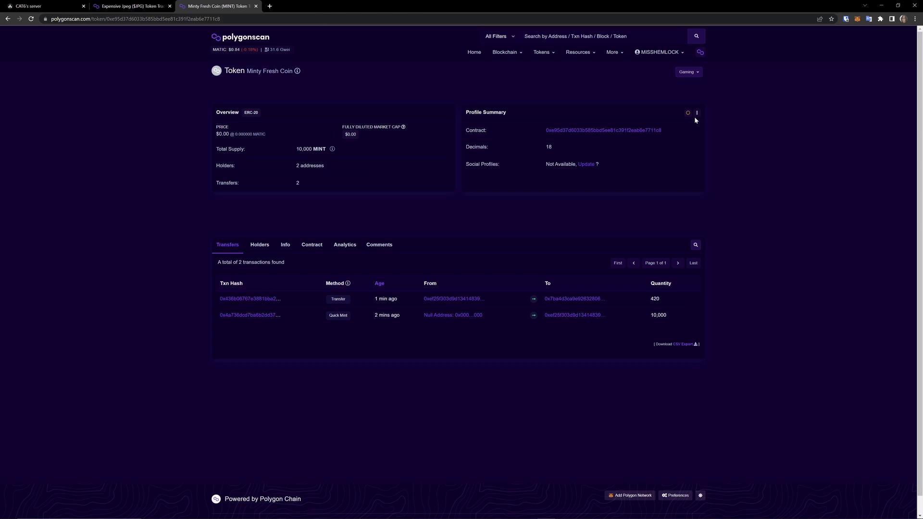
pyautogui.click(668, 131)
pyautogui.hotkey('ctrl', '1')
pyautogui.click(234, 230)
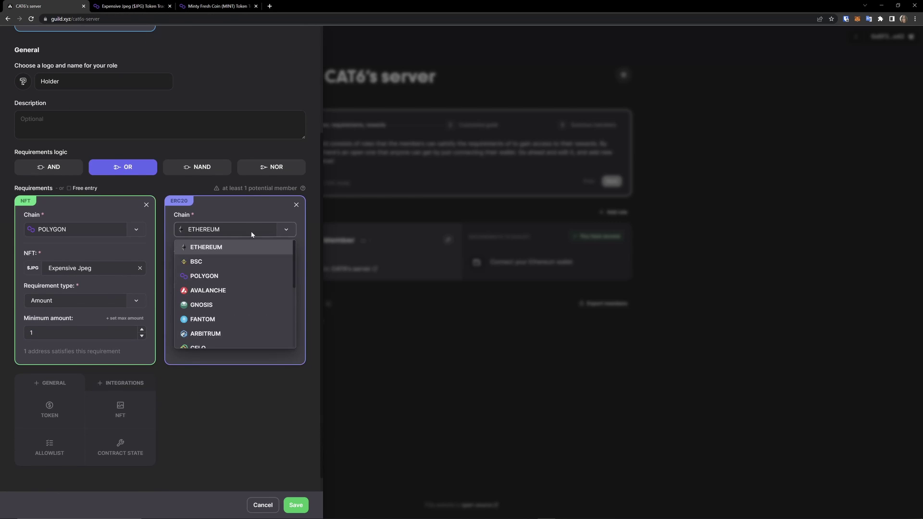
pyautogui.click(237, 276)
pyautogui.hotkey('ctrl', 'v')
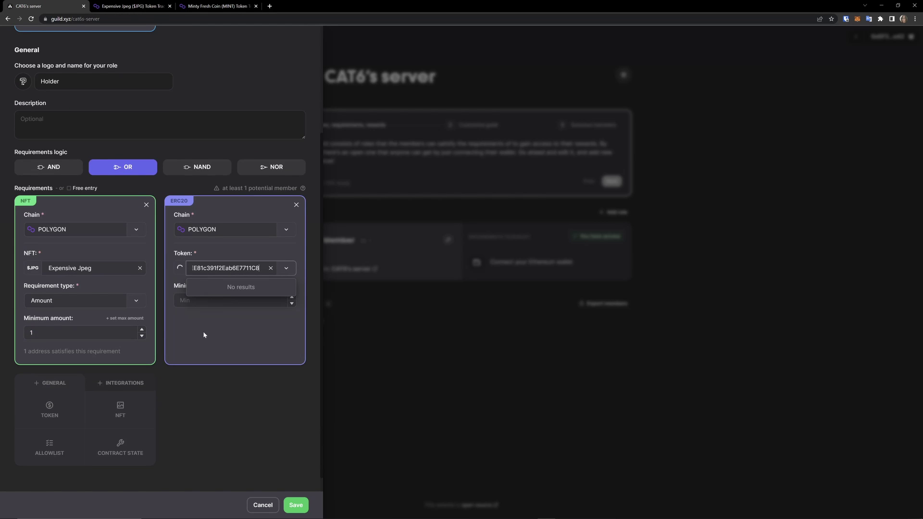
pyautogui.click(203, 300)
pyautogui.write('69')
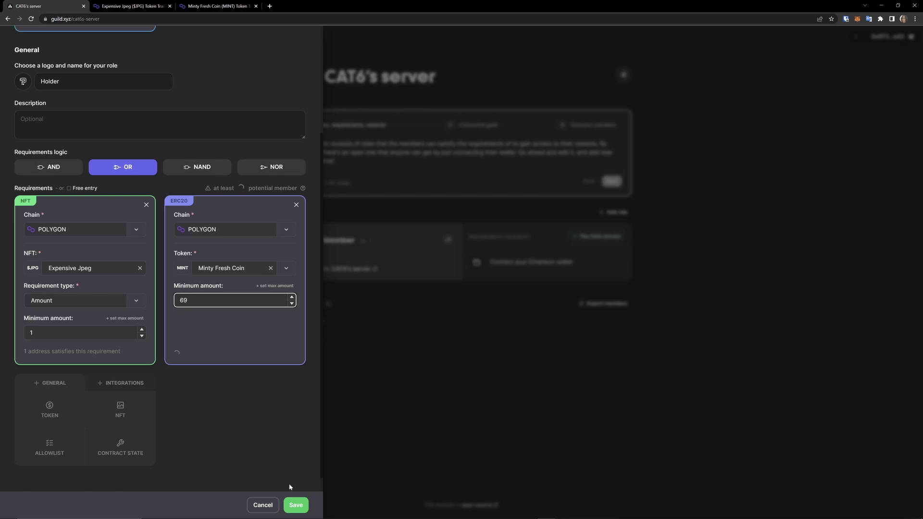
# - Save the Holder role and advance through the remaining guild setup steps
pyautogui.click(302, 506)
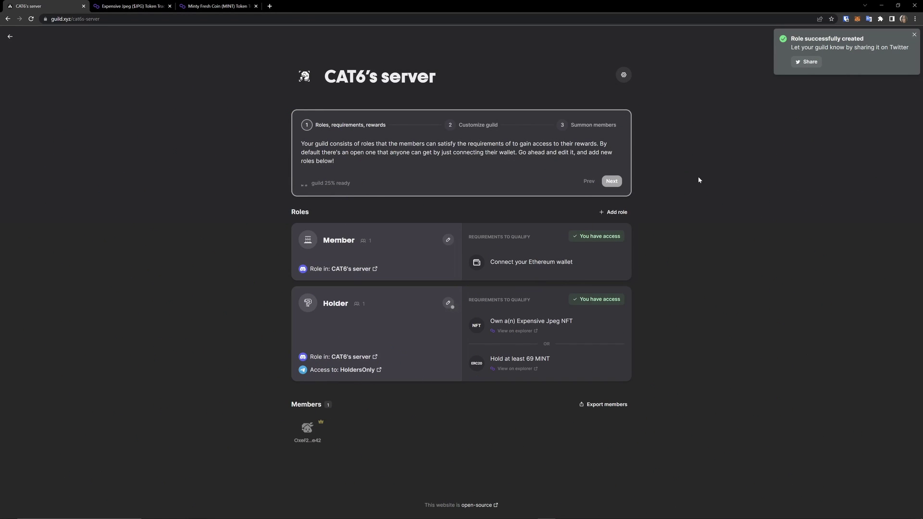
pyautogui.click(612, 182)
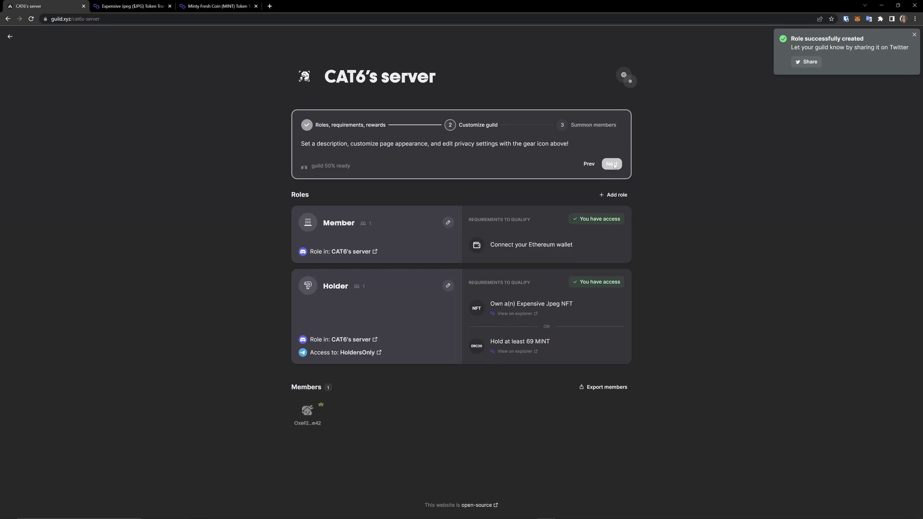
pyautogui.click(612, 165)
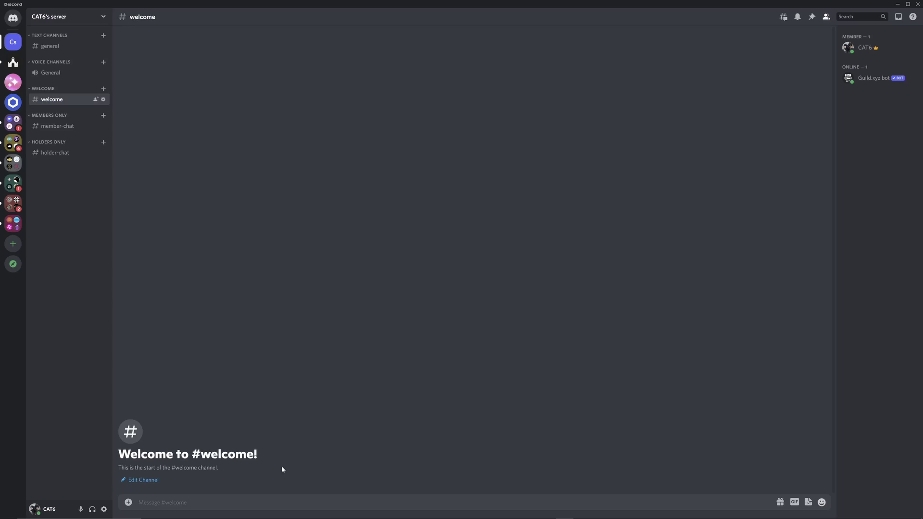
pyautogui.write('/')
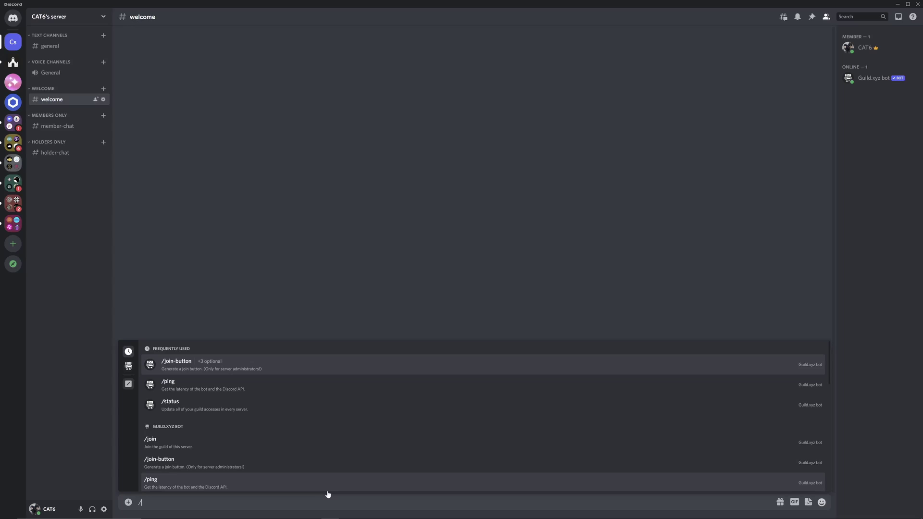
pyautogui.write('join')
# - Send the /join-button command in #welcome to post the verify-wallet message
pyautogui.press('Tab')
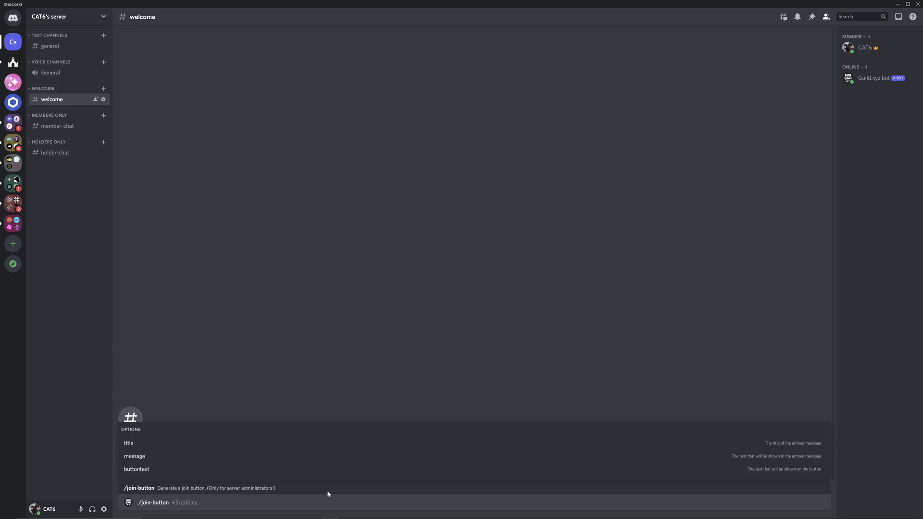
pyautogui.press('Return')
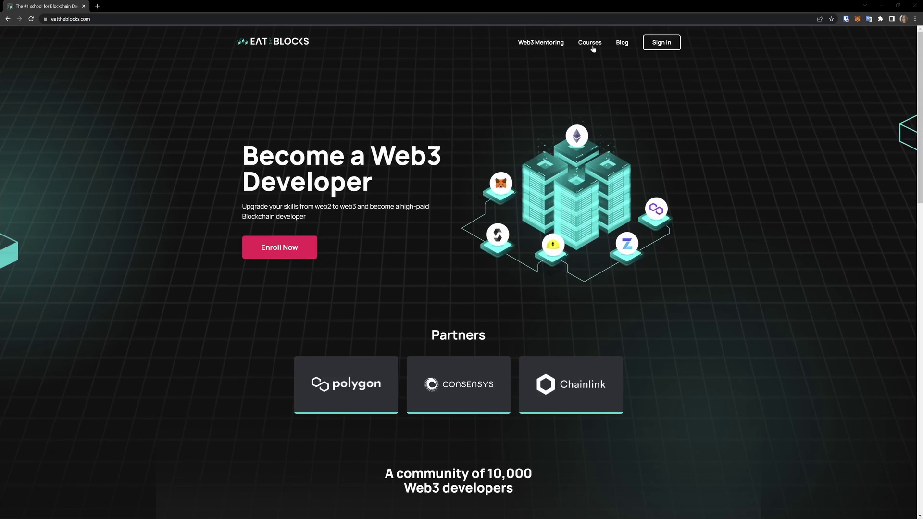
# - Go to the EatTheBlocks Courses catalog from the site header
pyautogui.click(590, 43)
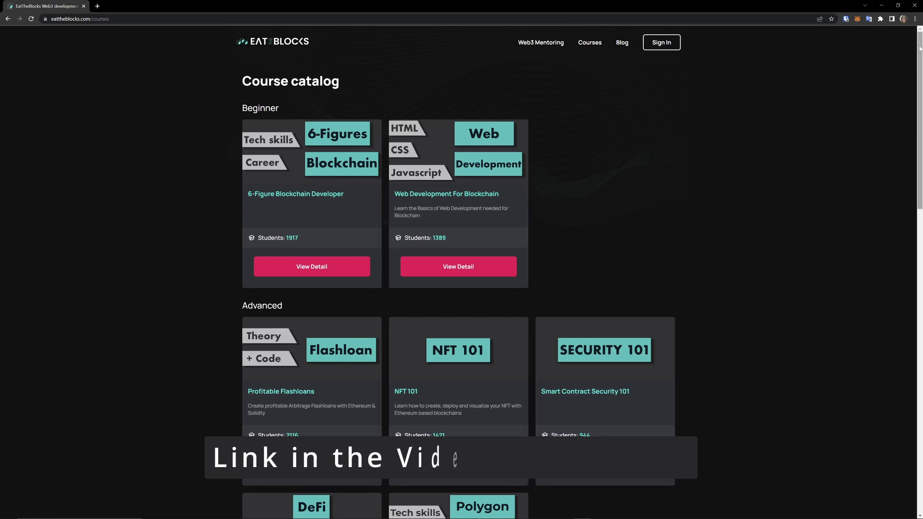
pyautogui.moveTo(919, 49); pyautogui.dragTo(921, 102)
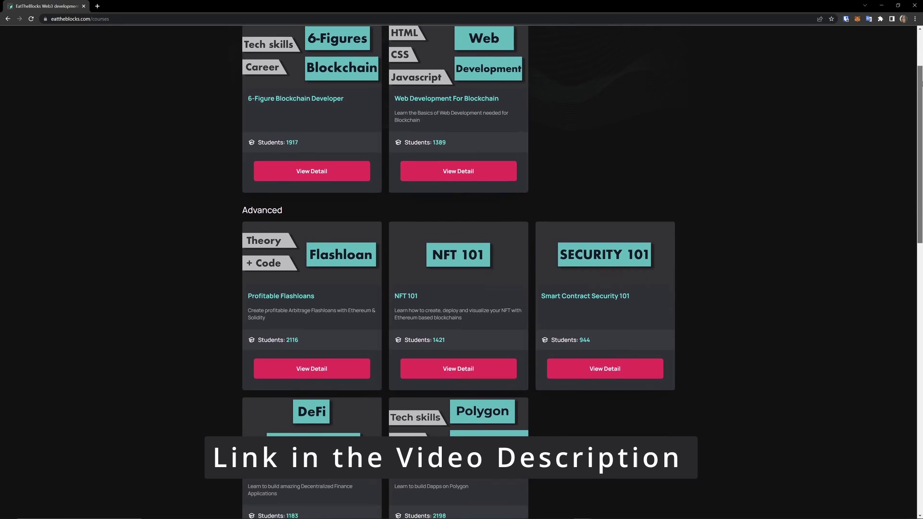